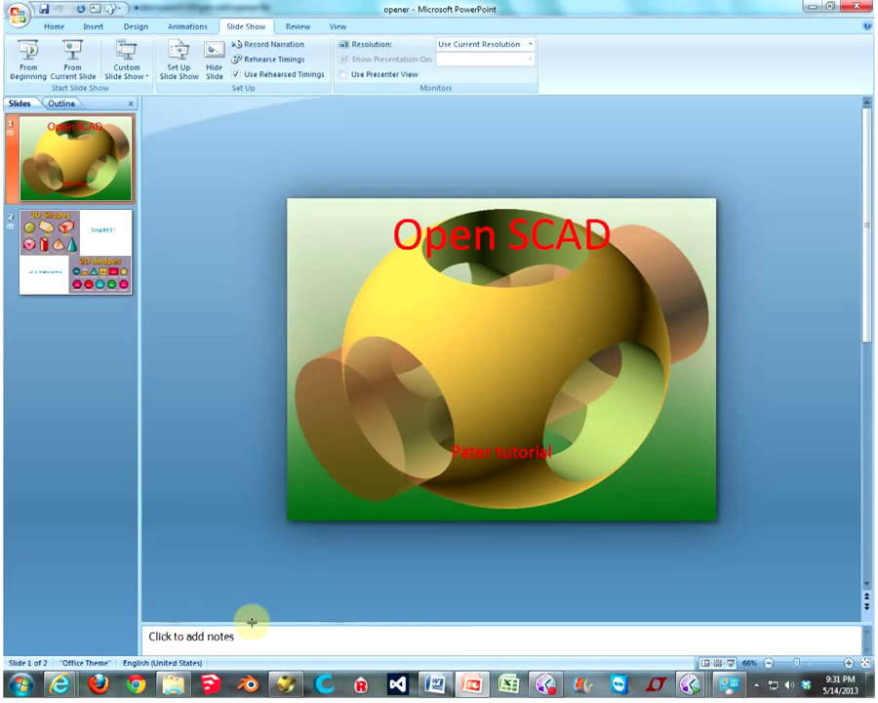
# - Replace the sphere(10) line in the renders section with square([20,40],true)
pyautogui.click(285, 682)
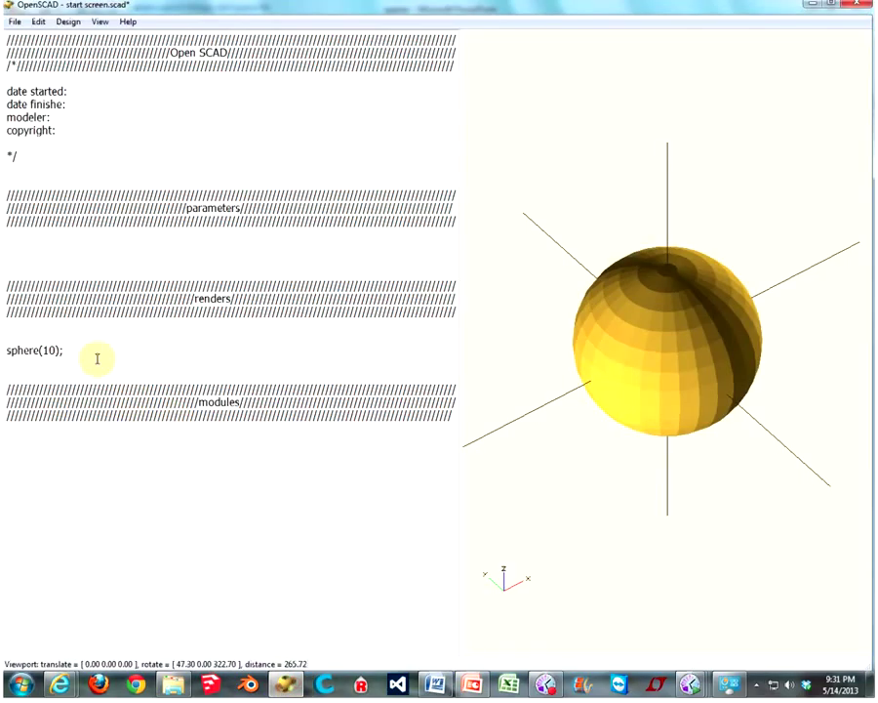
pyautogui.moveTo(88, 346); pyautogui.dragTo(6, 353)
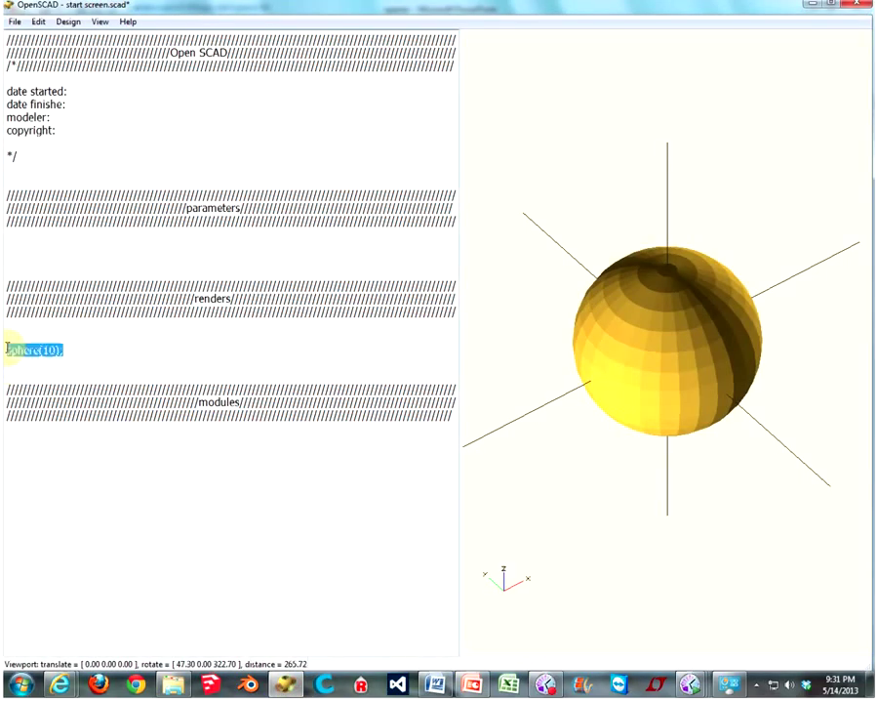
pyautogui.press('Delete')
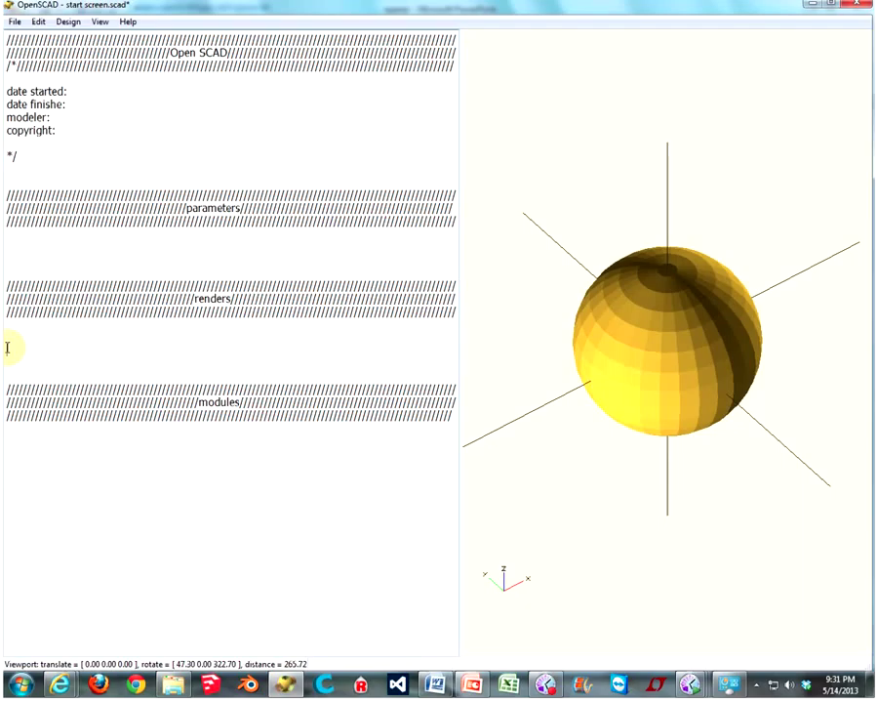
pyautogui.write('d')
pyautogui.write('quare([')
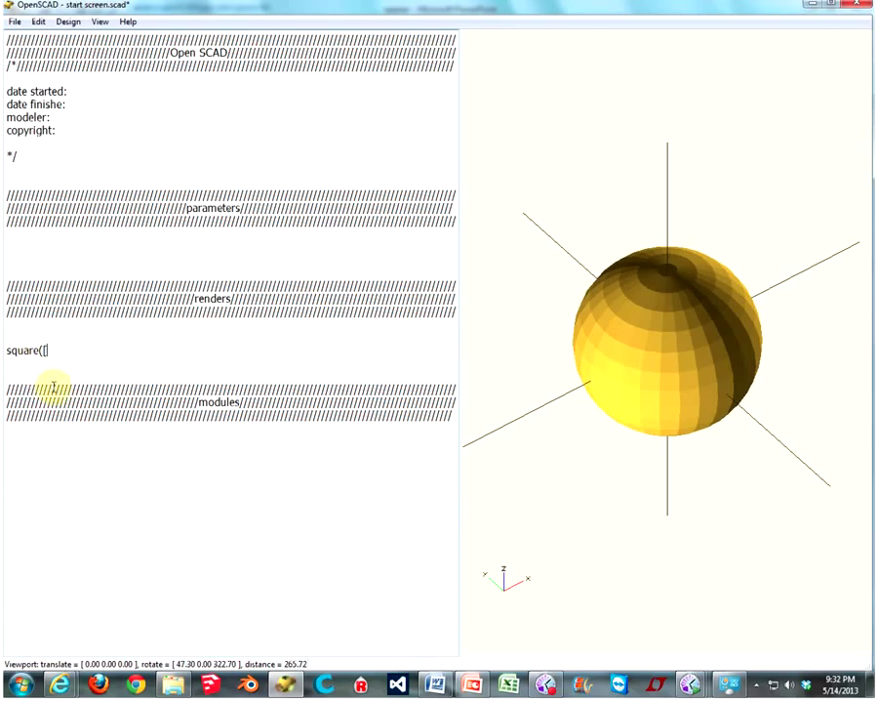
pyautogui.write('20,')
pyautogui.moveTo(763, 408); pyautogui.dragTo(690, 414)
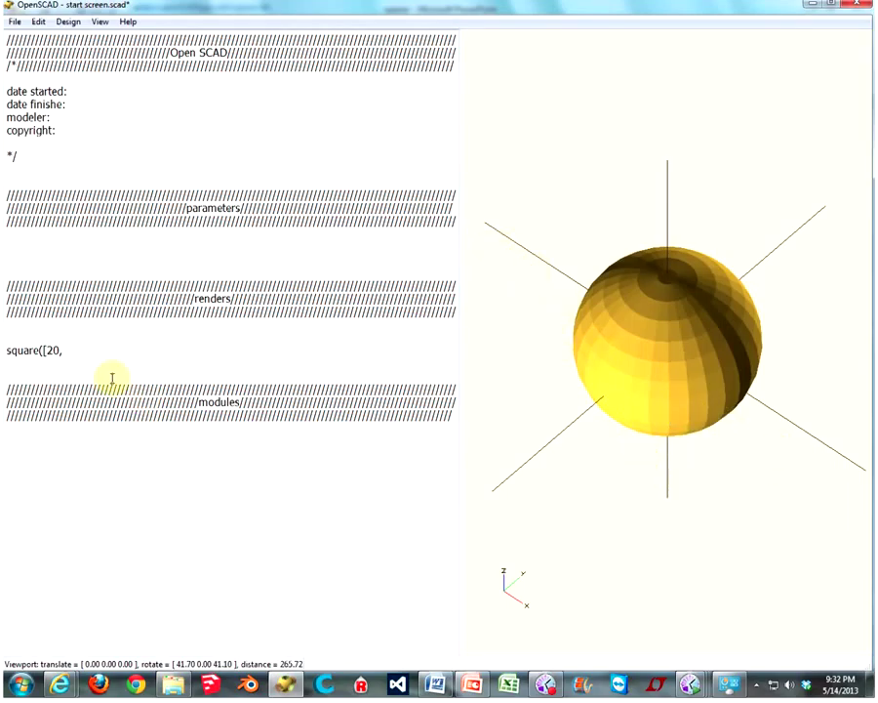
pyautogui.click(86, 352)
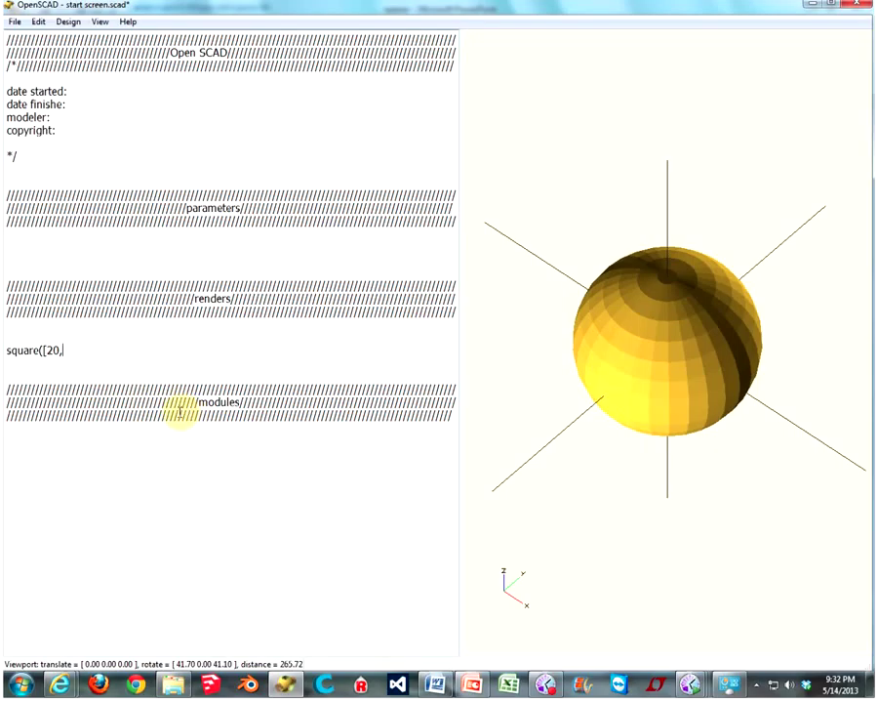
pyautogui.write('40],true);')
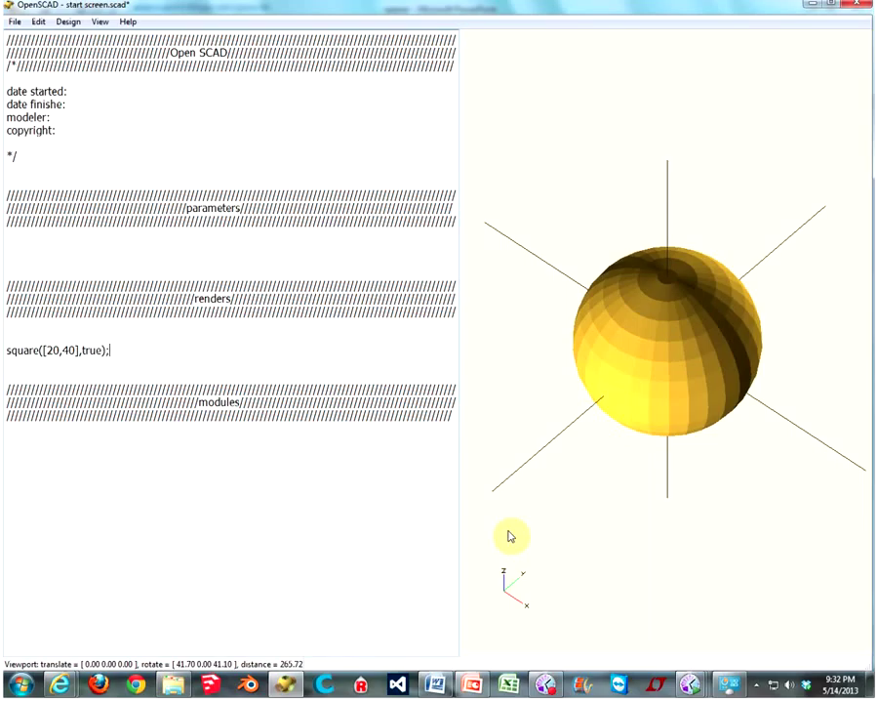
pyautogui.press('F5')
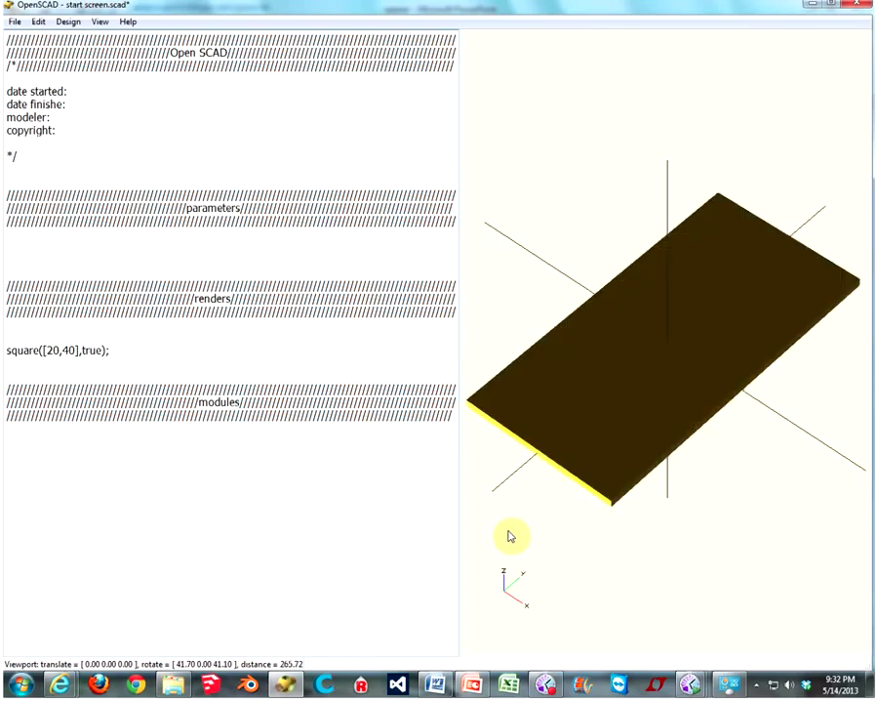
pyautogui.scroll(-2, 635, 475)
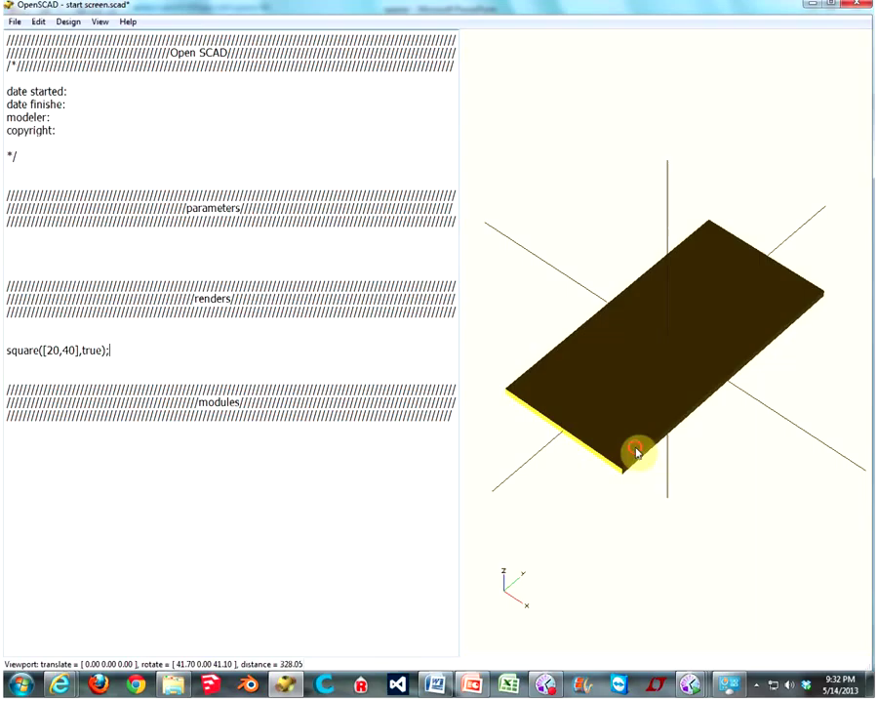
pyautogui.moveTo(632, 452); pyautogui.dragTo(606, 367)
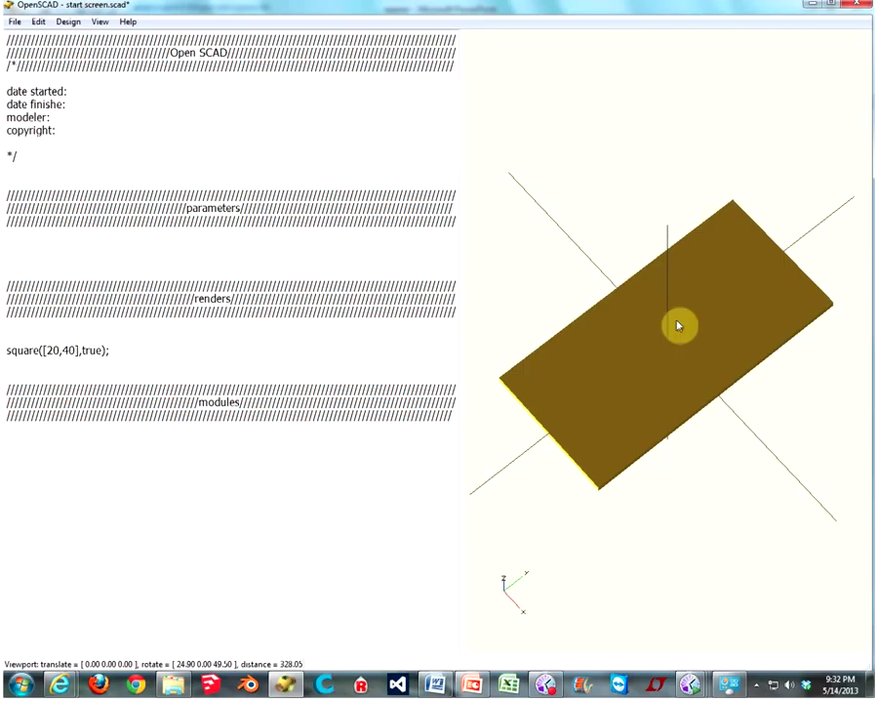
pyautogui.moveTo(620, 422); pyautogui.dragTo(666, 353)
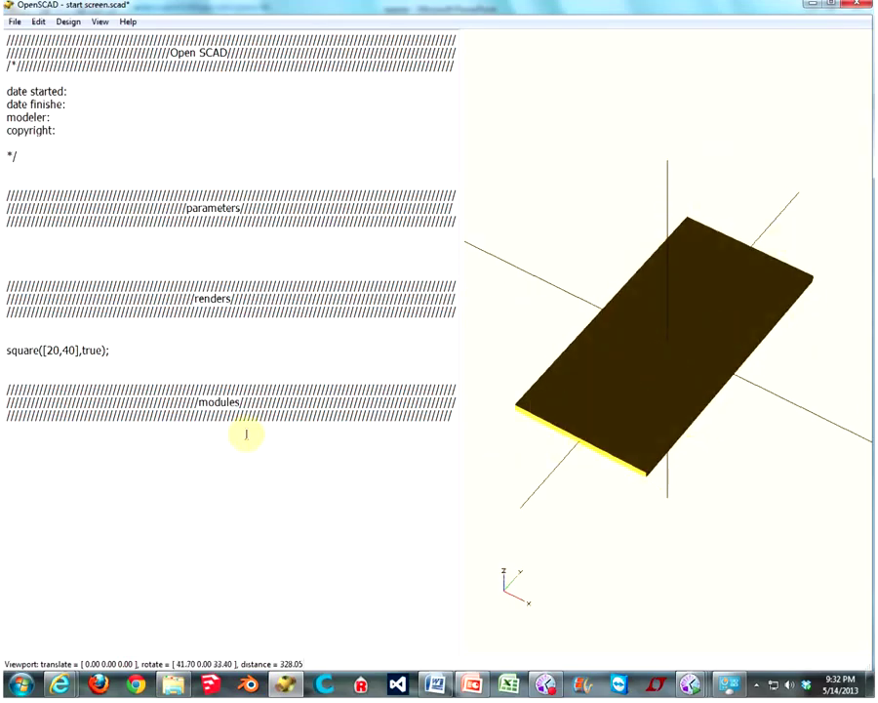
# - Change the square's centre argument from true to false and preview the plate from above
pyautogui.doubleClick(92, 348)
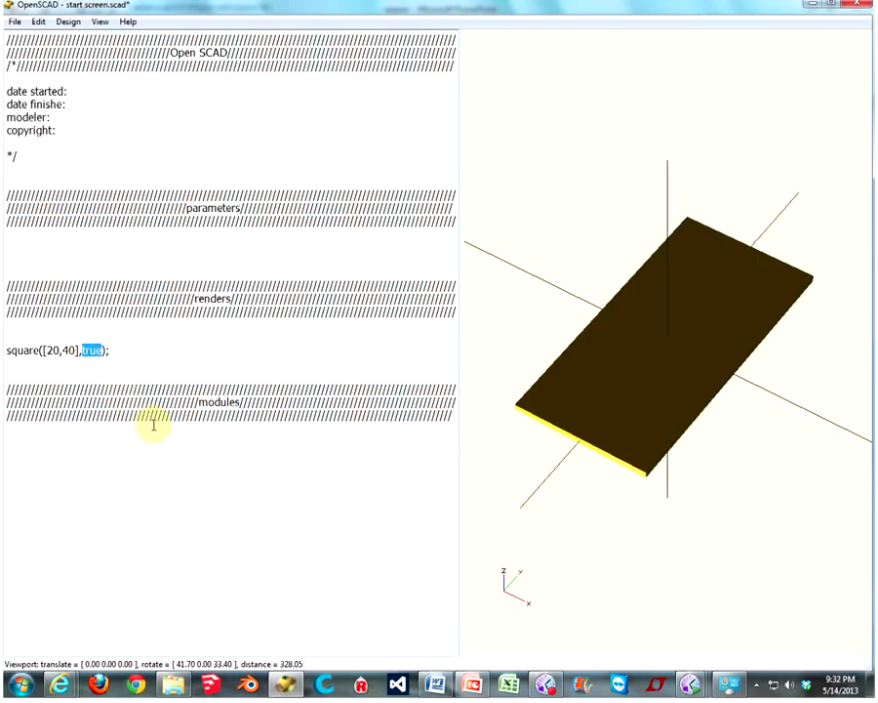
pyautogui.write('fale')
pyautogui.write('e')
pyautogui.press('F5')
pyautogui.moveTo(637, 345); pyautogui.dragTo(737, 408)
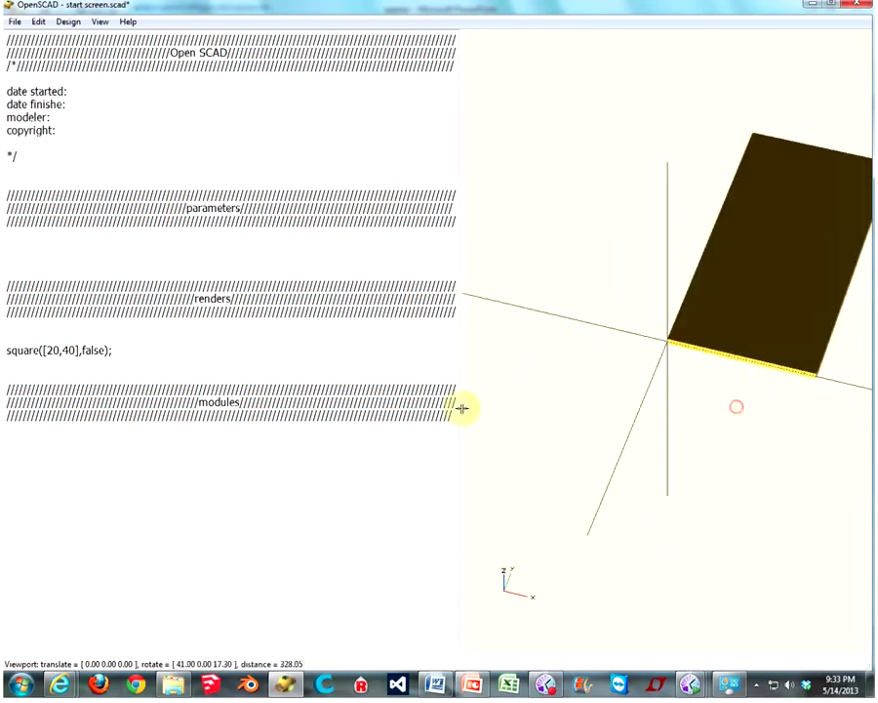
# - Overwrite the square line with circle(10) and preview the thin disc at the origin
pyautogui.moveTo(121, 350); pyautogui.dragTo(7, 348)
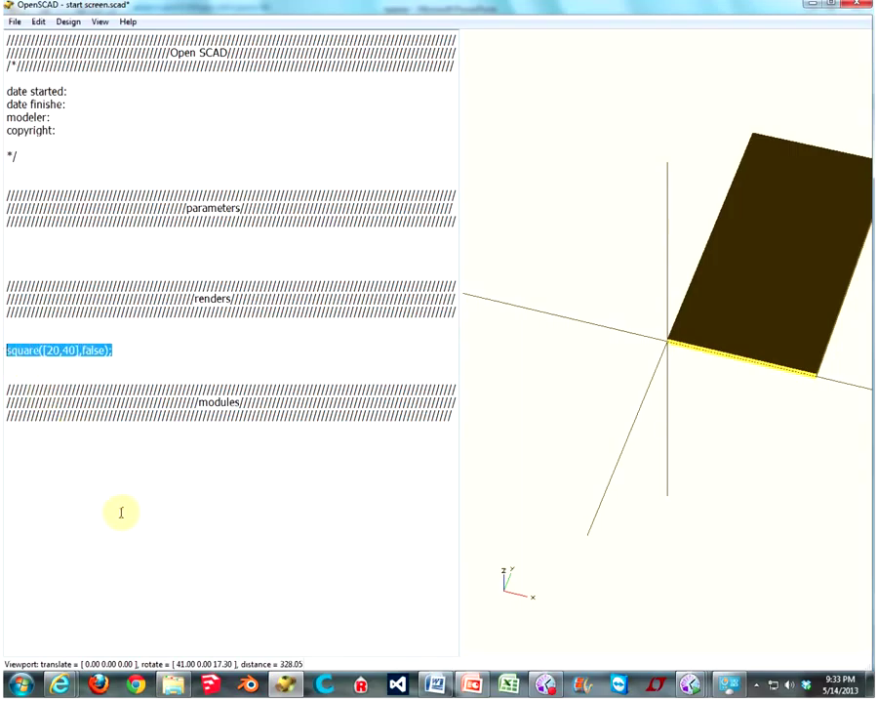
pyautogui.write('c')
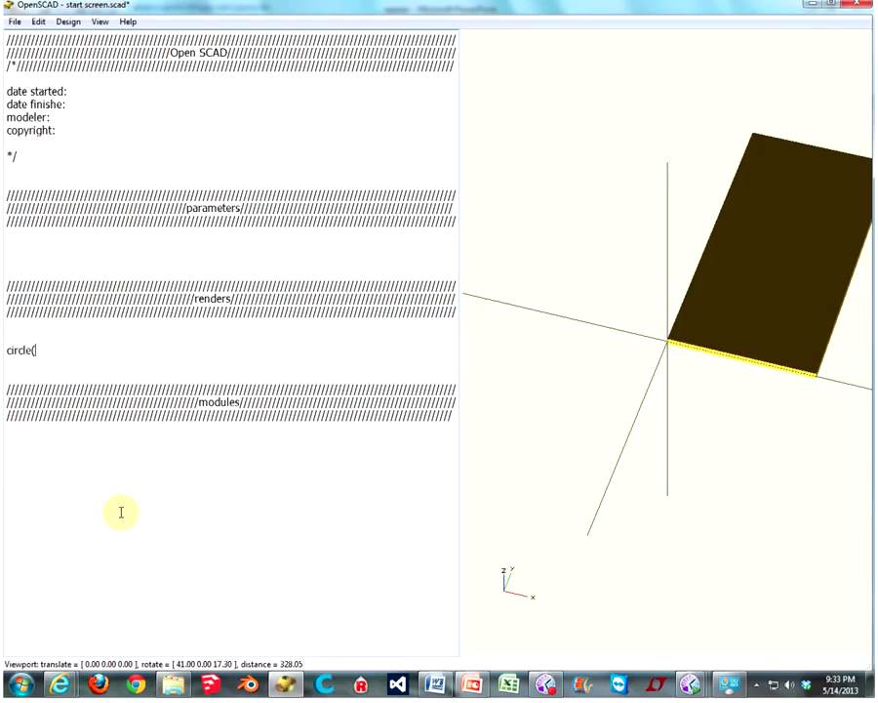
pyautogui.write('ircle(10);')
pyautogui.press('F5')
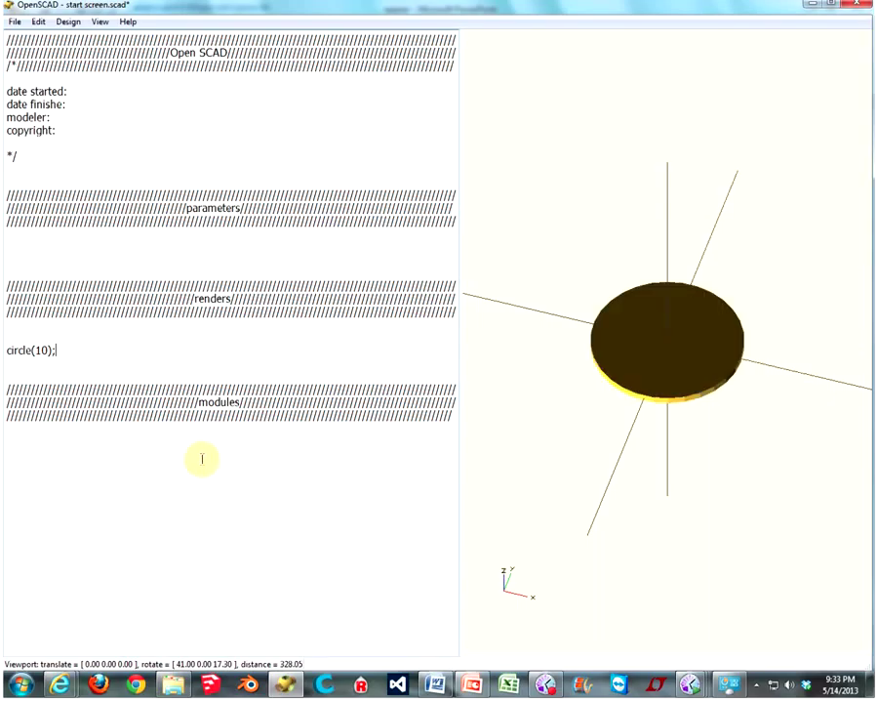
pyautogui.moveTo(736, 347); pyautogui.dragTo(719, 371)
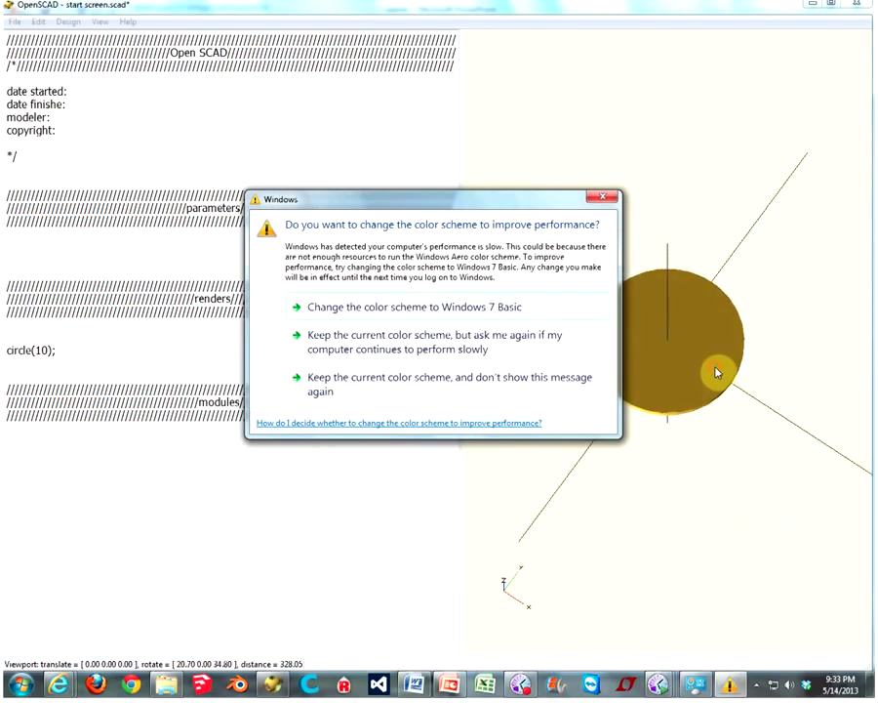
# - Keep the current colour scheme in the Windows warning and stop it from showing again
pyautogui.moveTo(466, 211); pyautogui.dragTo(455, 206)
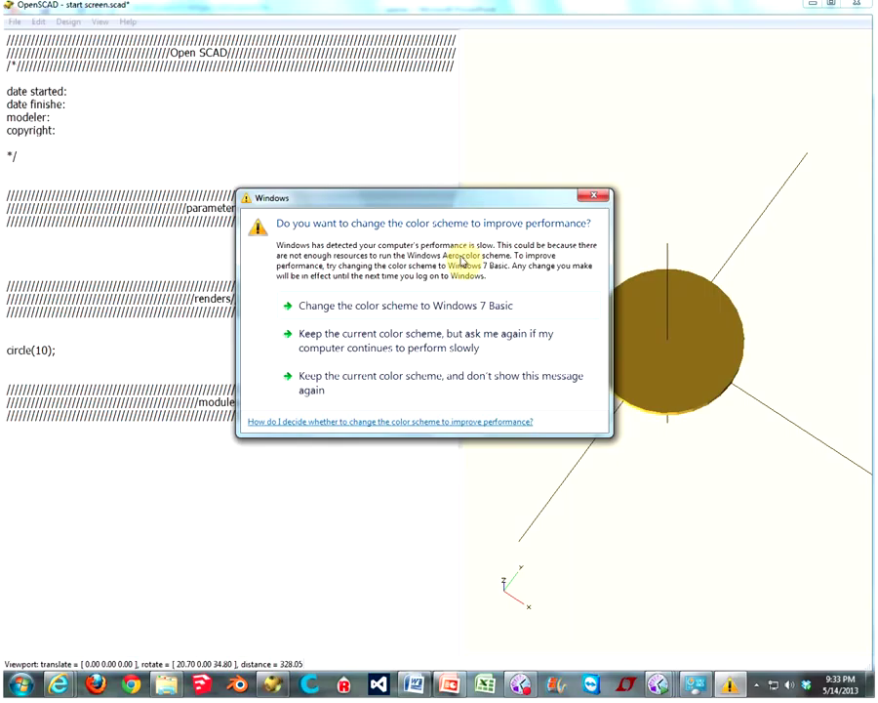
pyautogui.click(423, 388)
pyautogui.moveTo(645, 421); pyautogui.dragTo(620, 407)
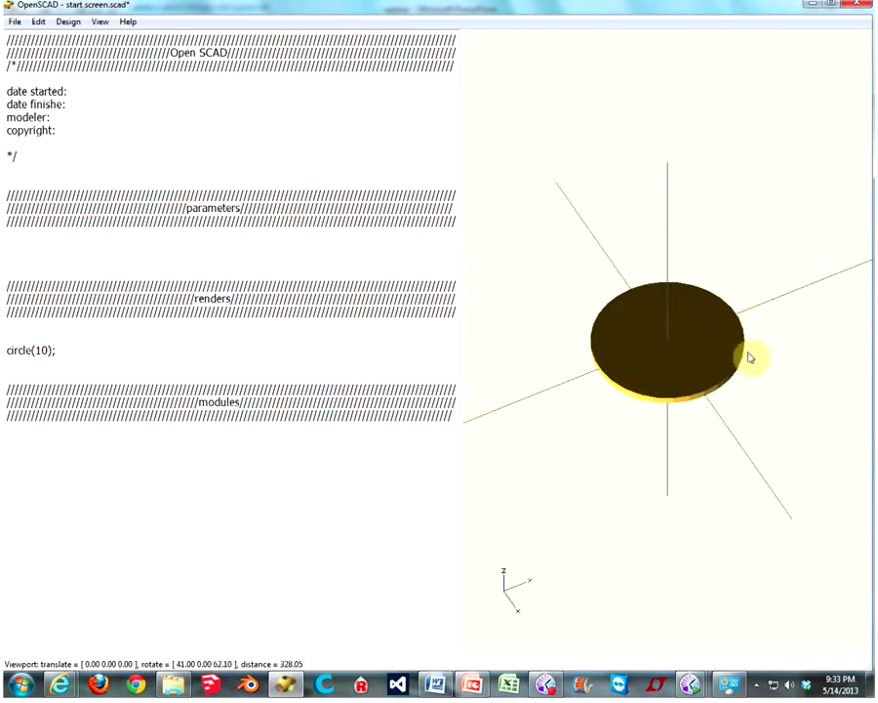
pyautogui.scroll(5, 673, 395)
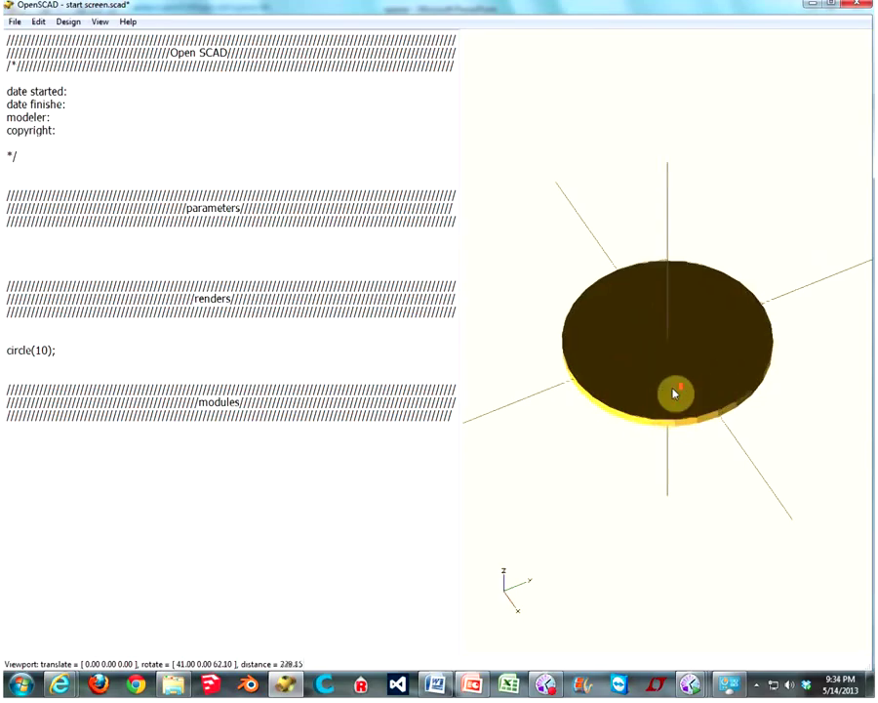
pyautogui.moveTo(686, 413); pyautogui.dragTo(664, 422)
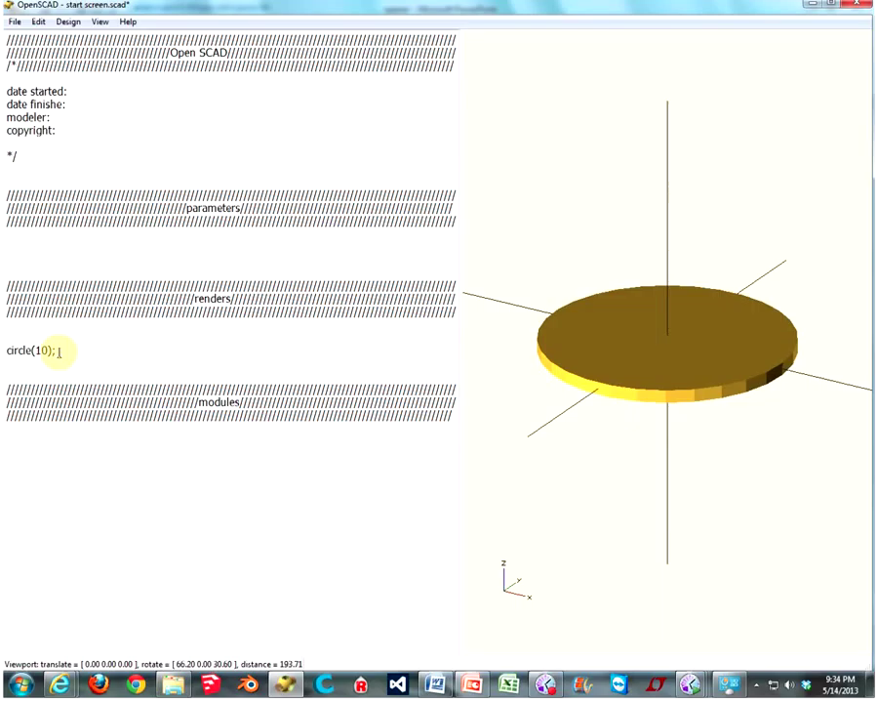
# - Replace circle(10) with cube([10,20,30]) and preview the tall box
pyautogui.tripleClick(8, 349)
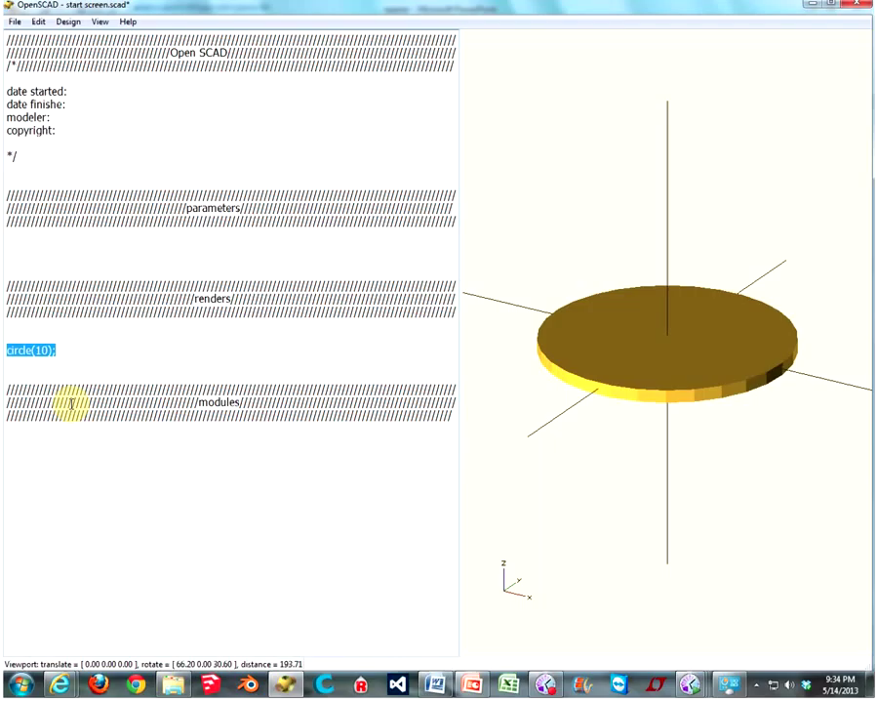
pyautogui.write('cube([10,')
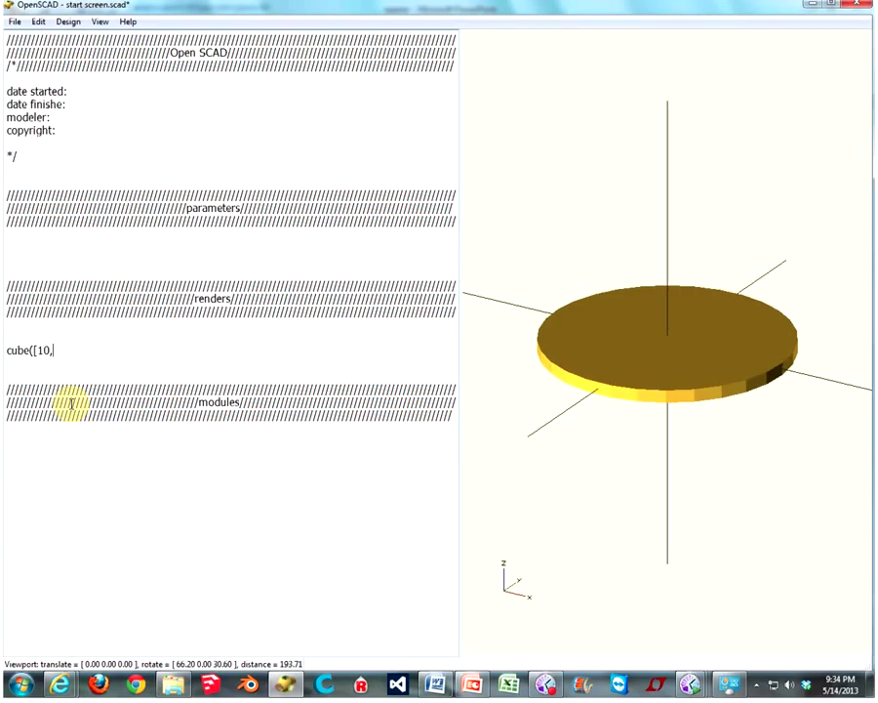
pyautogui.write('20,')
pyautogui.write('30')
pyautogui.press('F5')
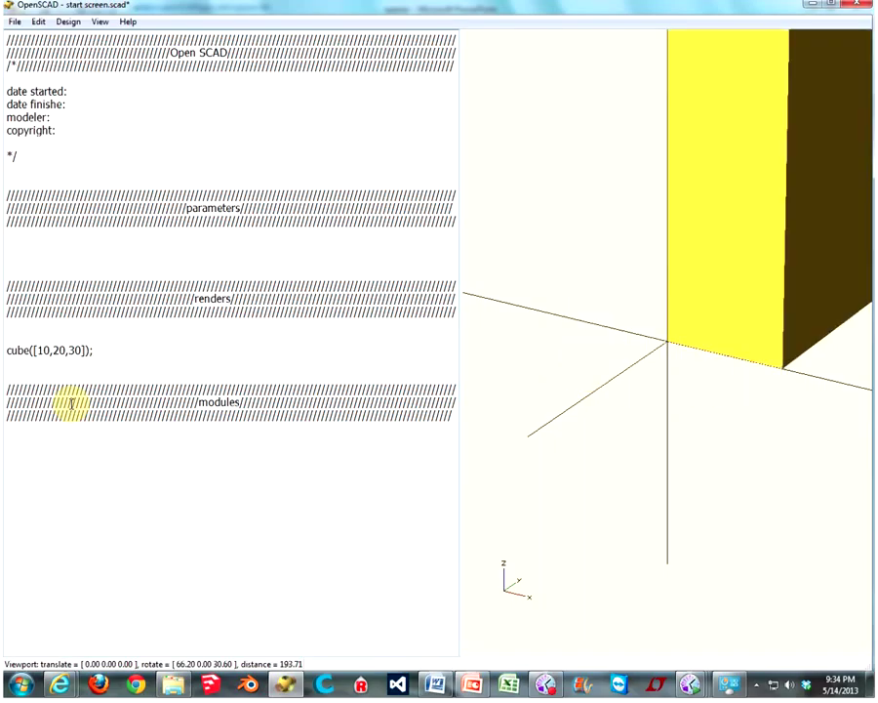
pyautogui.scroll(-5, 673, 285)
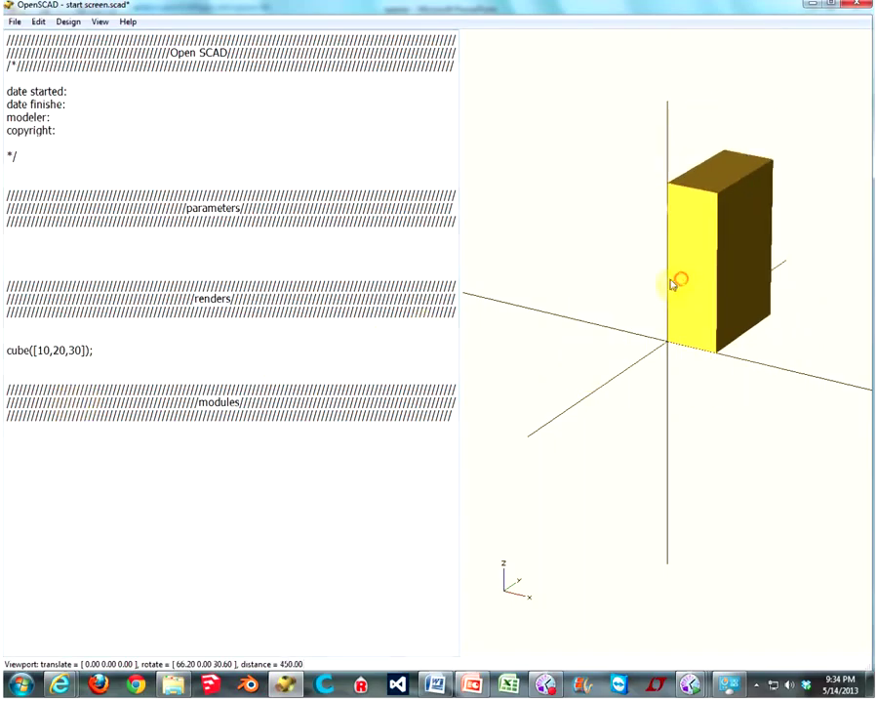
pyautogui.moveTo(672, 277)
pyautogui.mouseDown()
pyautogui.moveTo(599, 293)
pyautogui.moveTo(706, 332)
pyautogui.moveTo(585, 301)
pyautogui.moveTo(672, 308)
pyautogui.moveTo(655, 338)
pyautogui.moveTo(683, 348)
pyautogui.mouseUp()
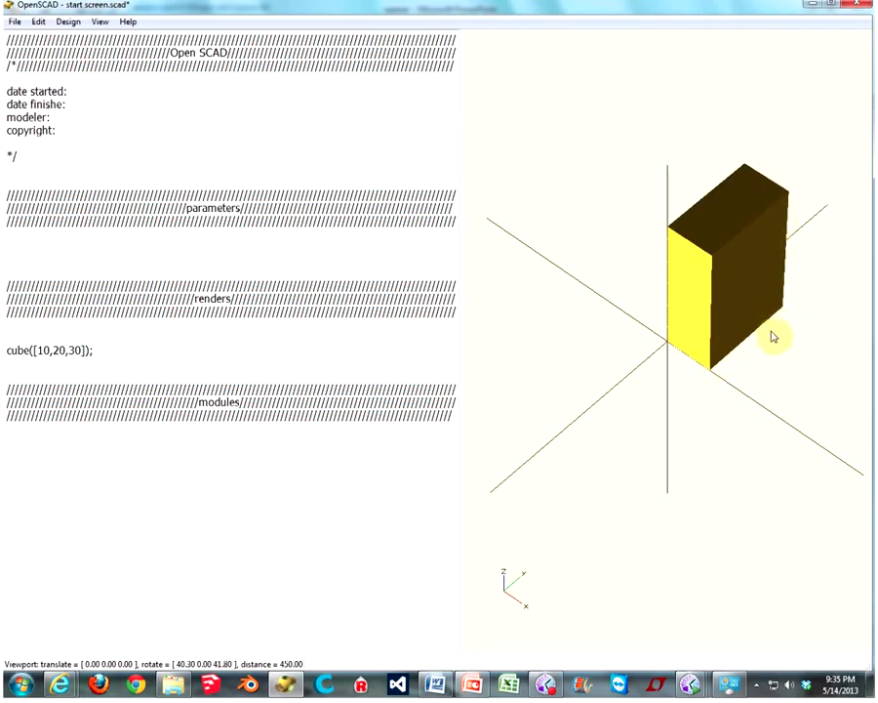
pyautogui.moveTo(780, 333)
pyautogui.mouseDown()
pyautogui.moveTo(646, 312)
pyautogui.moveTo(563, 314)
pyautogui.moveTo(819, 320)
pyautogui.moveTo(790, 305)
pyautogui.moveTo(756, 315)
pyautogui.moveTo(790, 317)
pyautogui.moveTo(776, 322)
pyautogui.mouseUp()
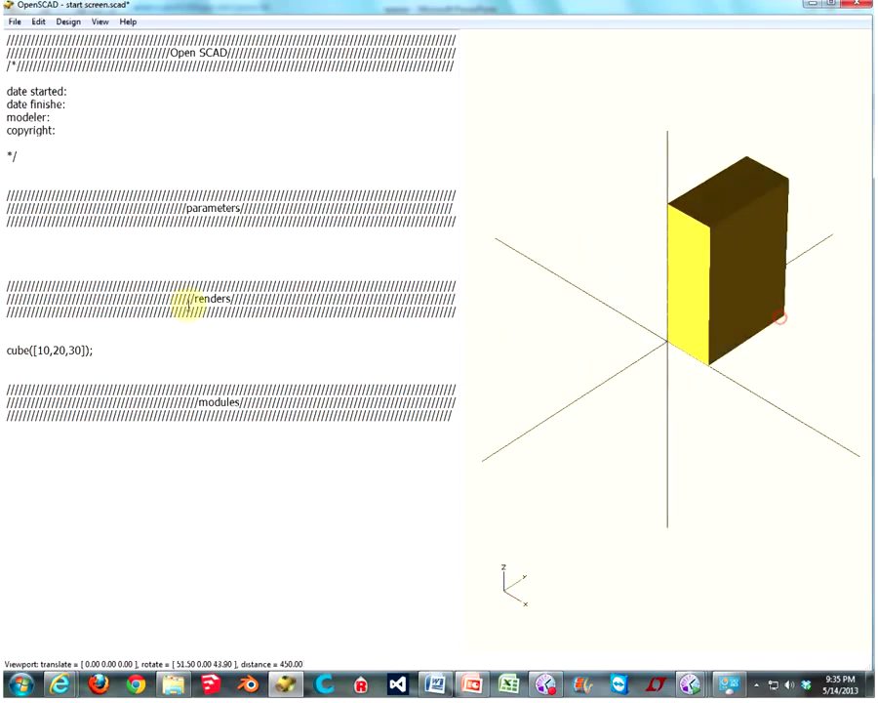
# - Overwrite the cube line with cylinder(30,10,10) and orbit the preview to show its top
pyautogui.click(93, 350)
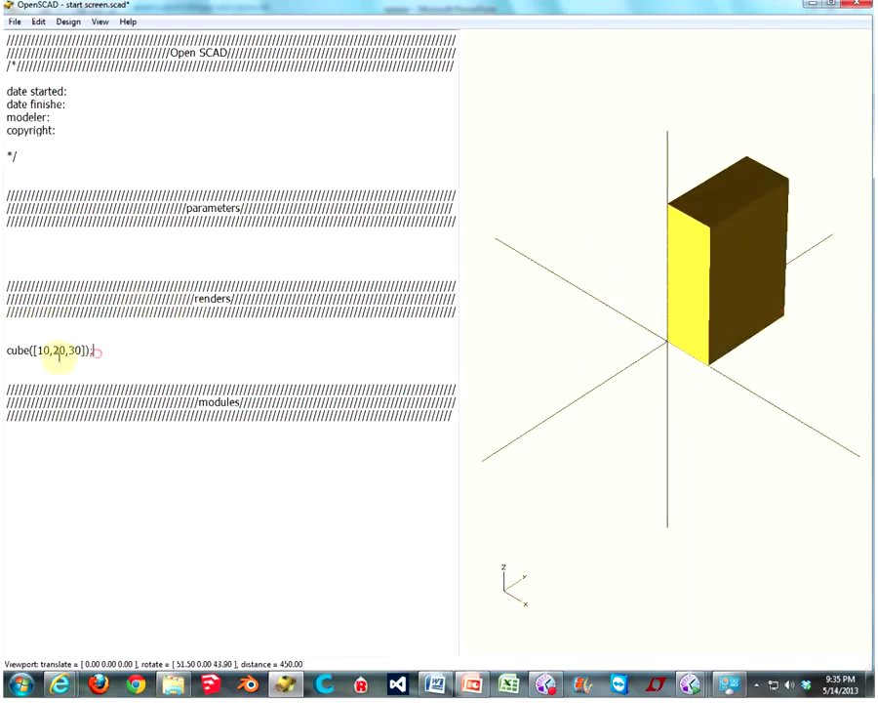
pyautogui.keyDown('shift'); pyautogui.click(7, 350); pyautogui.keyUp('shift')
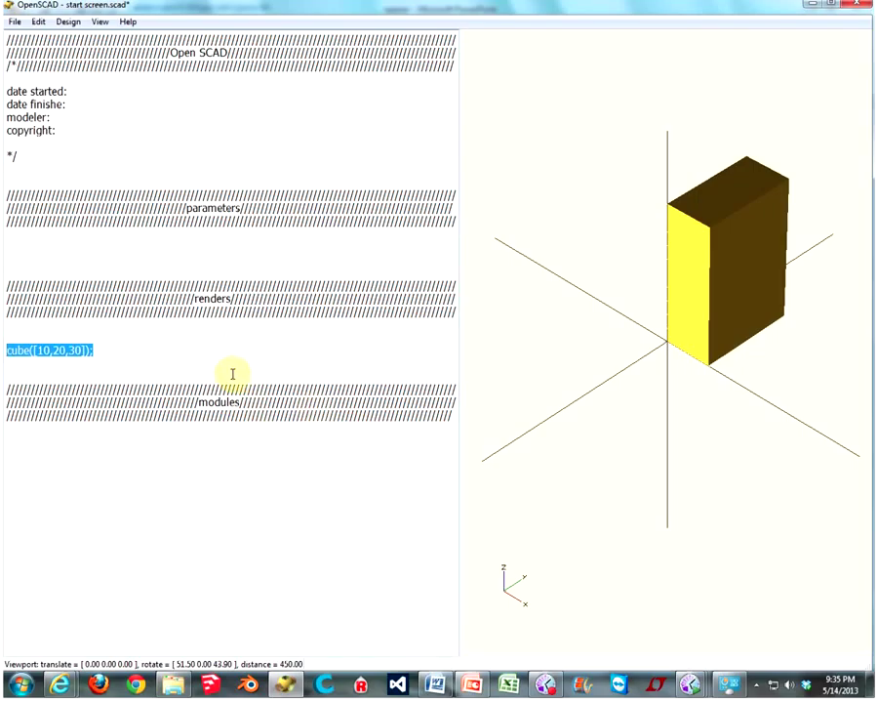
pyautogui.write('der')
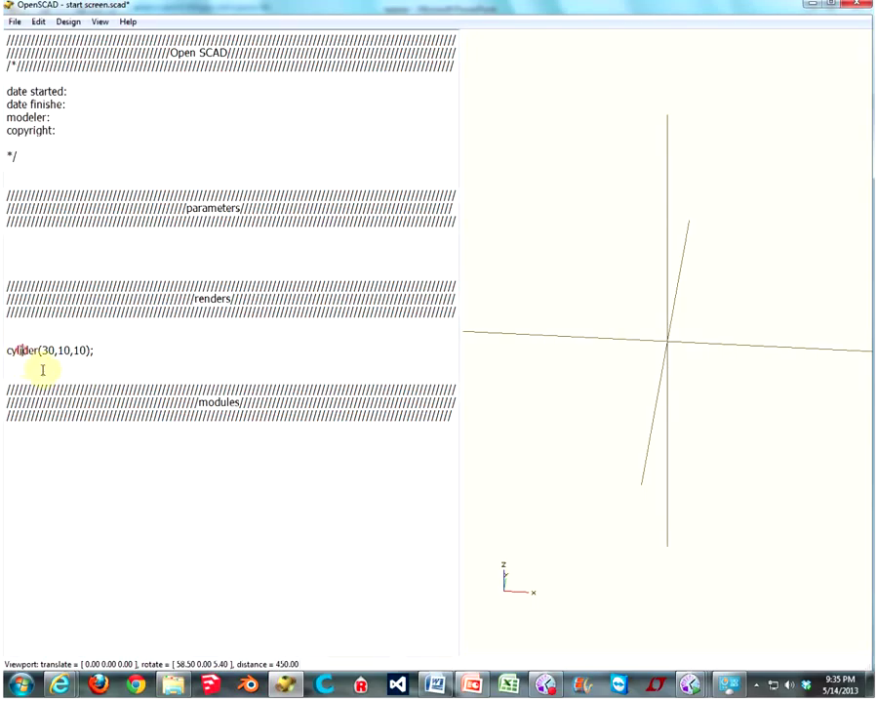
pyautogui.write('n')
pyautogui.press('F5')
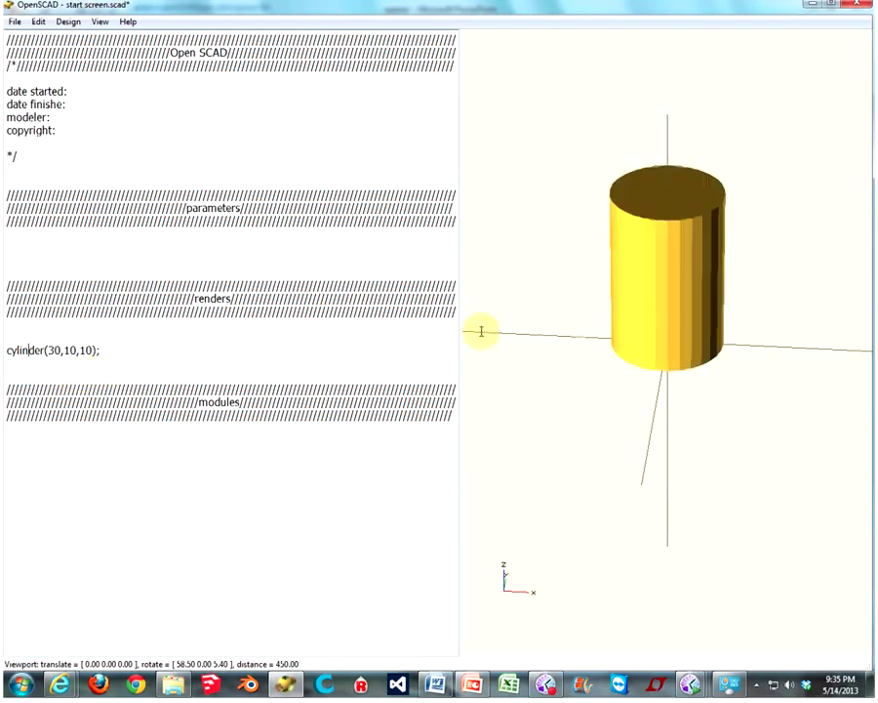
pyautogui.moveTo(670, 332); pyautogui.dragTo(641, 347)
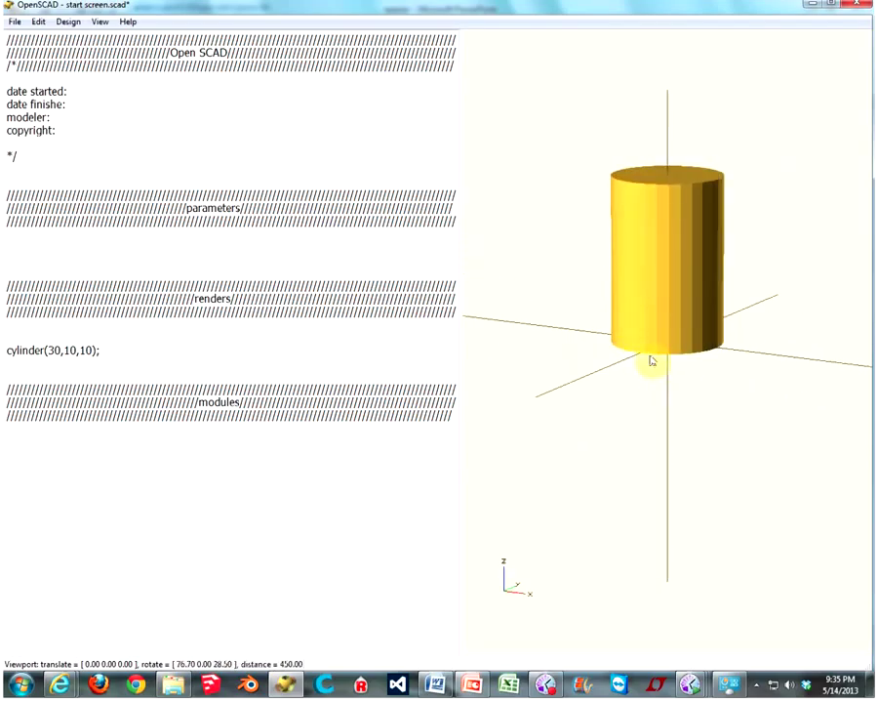
pyautogui.moveTo(653, 214); pyautogui.dragTo(696, 205)
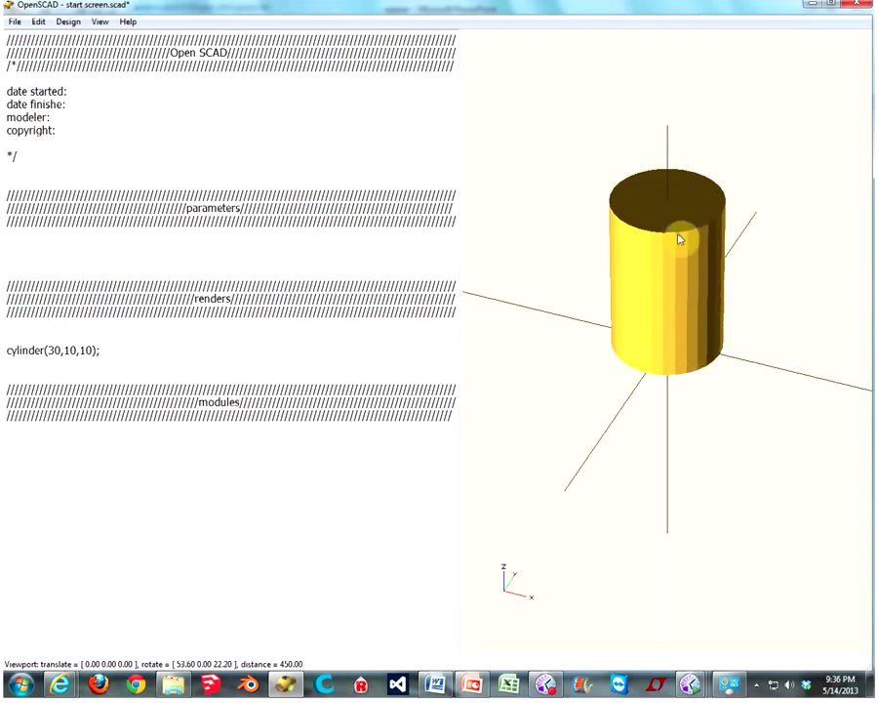
pyautogui.click(85, 348)
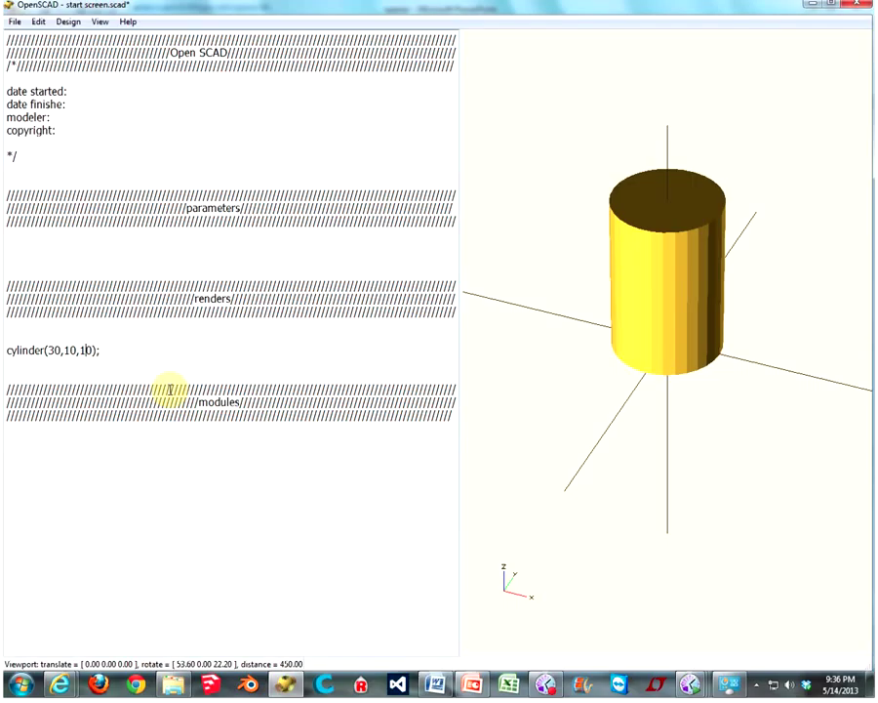
# - Set the cylinder's top radius to 0 and preview the pointed cone
pyautogui.press('BackSpace')
pyautogui.press('F5')
pyautogui.moveTo(660, 244); pyautogui.dragTo(727, 229)
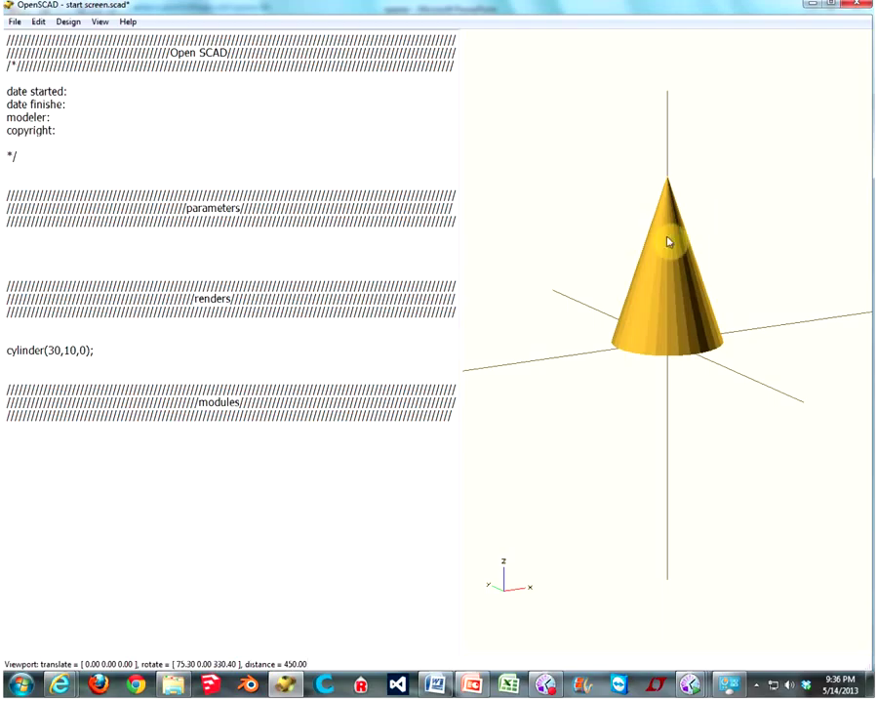
# - Change the top radius to 5 and preview the truncated cone from above
pyautogui.click(84, 349)
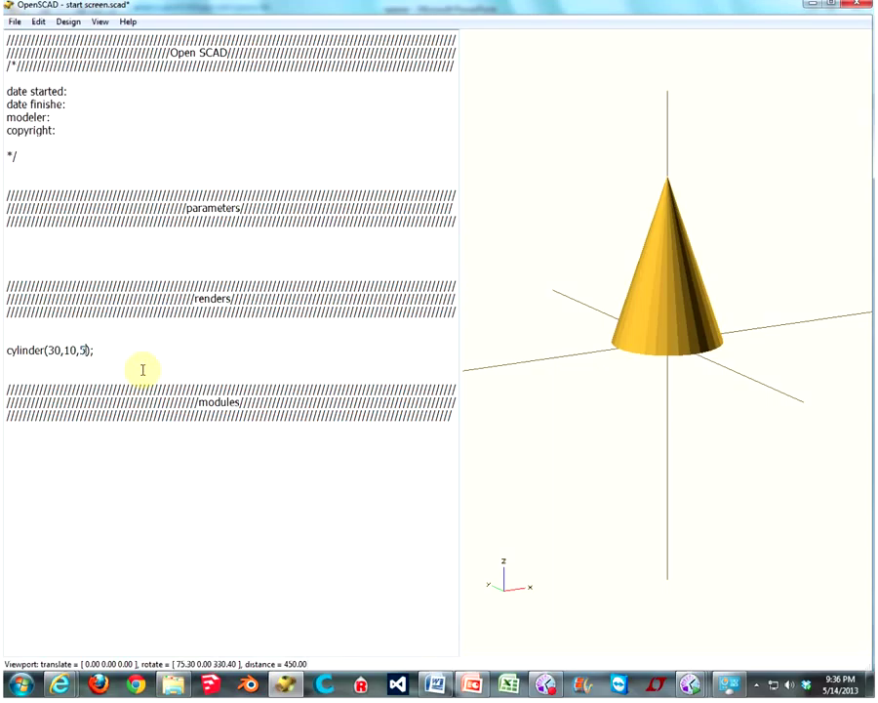
pyautogui.write('5')
pyautogui.press('F5')
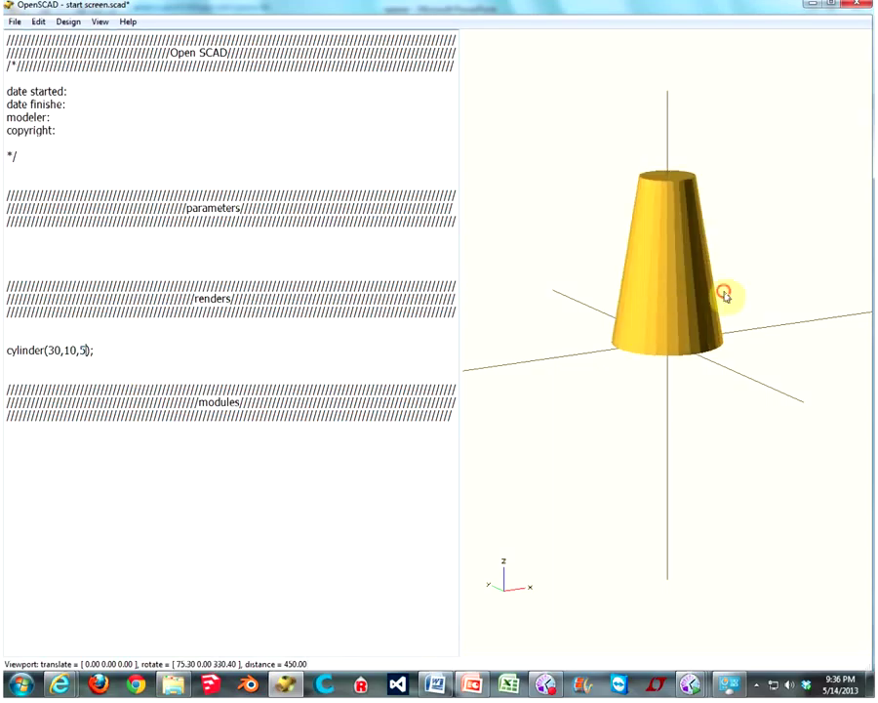
pyautogui.moveTo(722, 291); pyautogui.dragTo(712, 331)
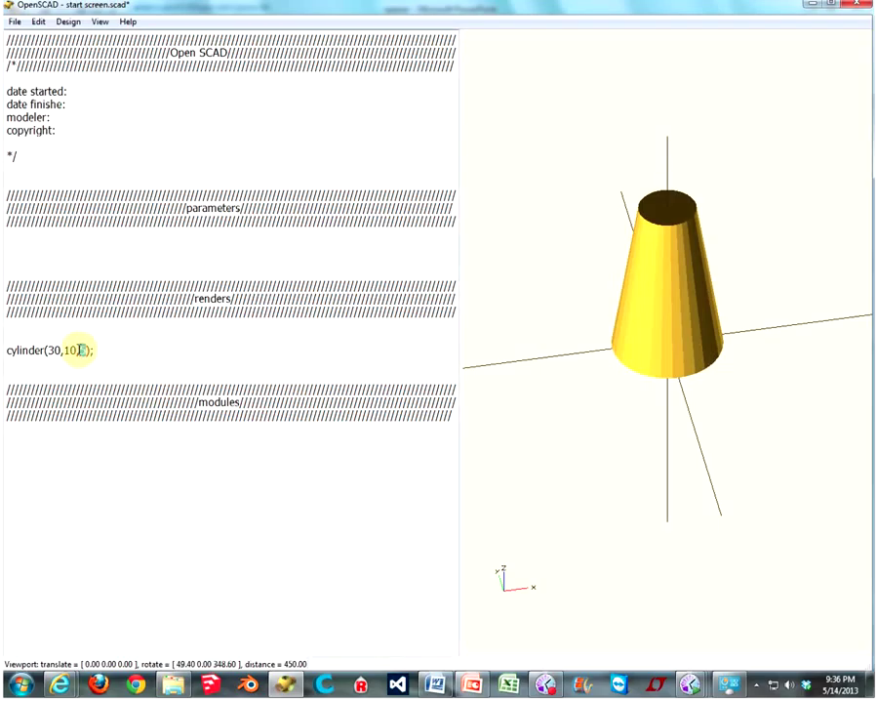
# - Set the cone's top radius to 20, preview the inverted cone, then select its code line
pyautogui.doubleClick(81, 349)
pyautogui.write('20')
pyautogui.press('F5')
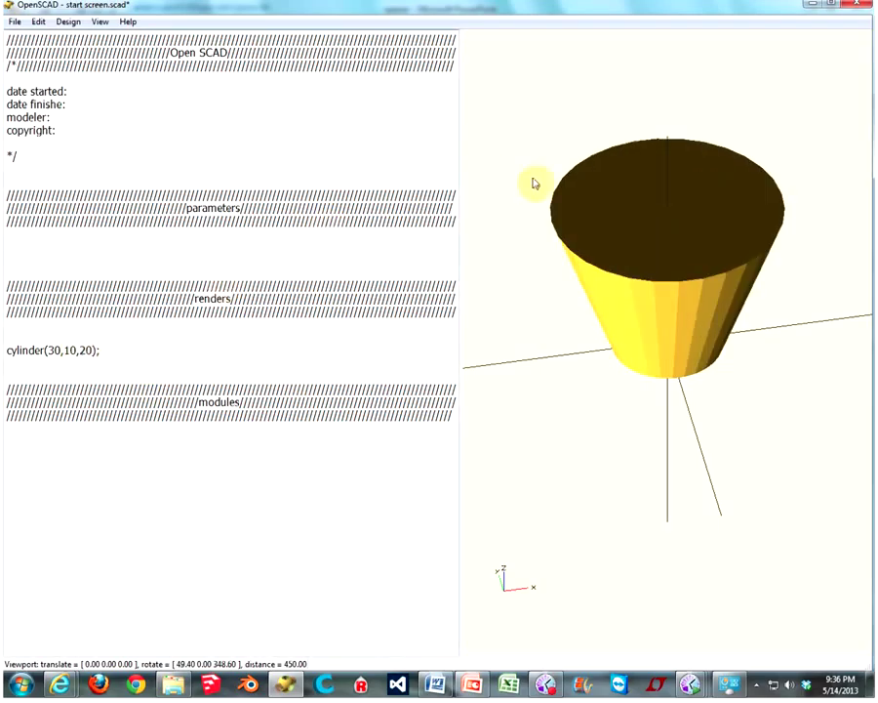
pyautogui.moveTo(701, 307); pyautogui.dragTo(715, 325)
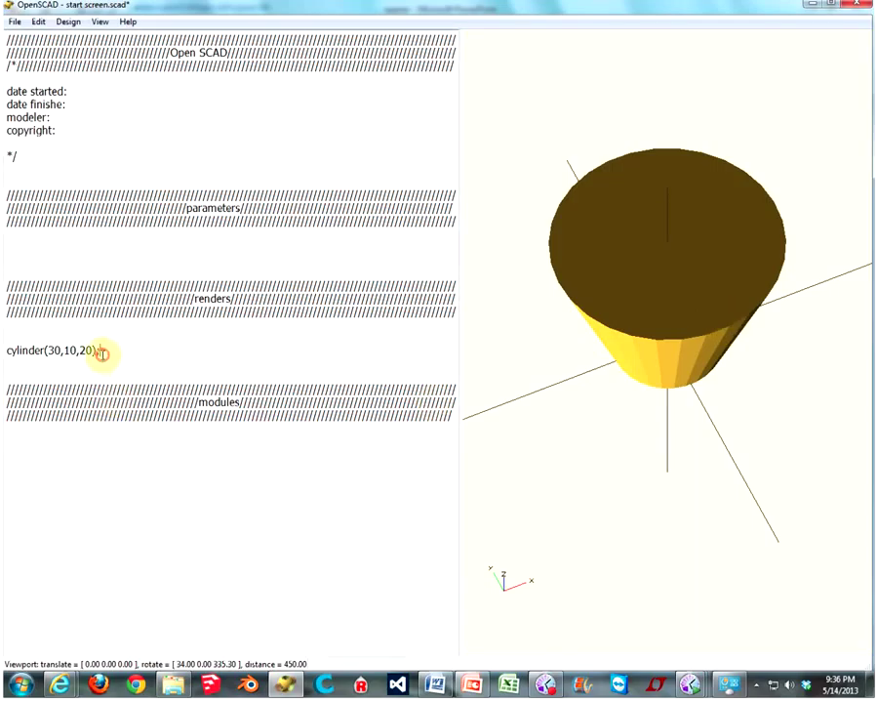
pyautogui.moveTo(101, 352); pyautogui.dragTo(6, 348)
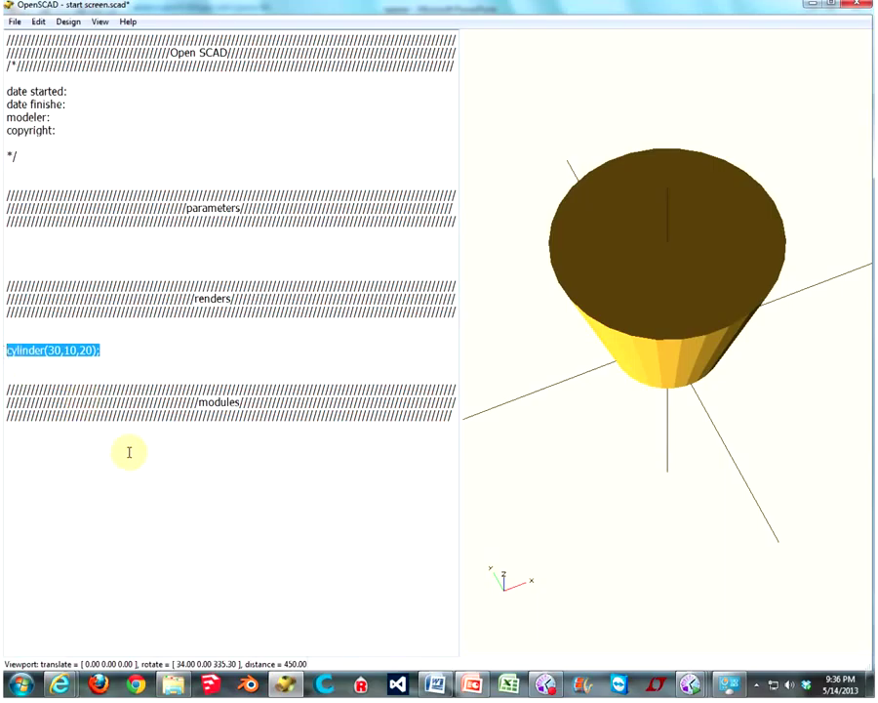
# - Type sphere(10) over the cylinder line and orbit and zoom around the previewed sphere
pyautogui.write('sphere(10')
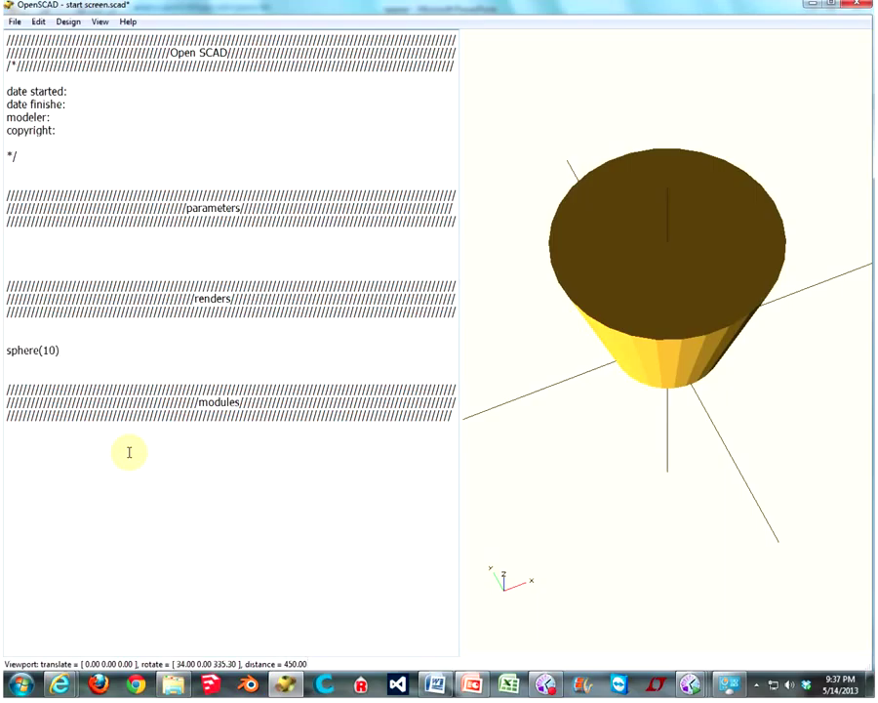
pyautogui.press('F5')
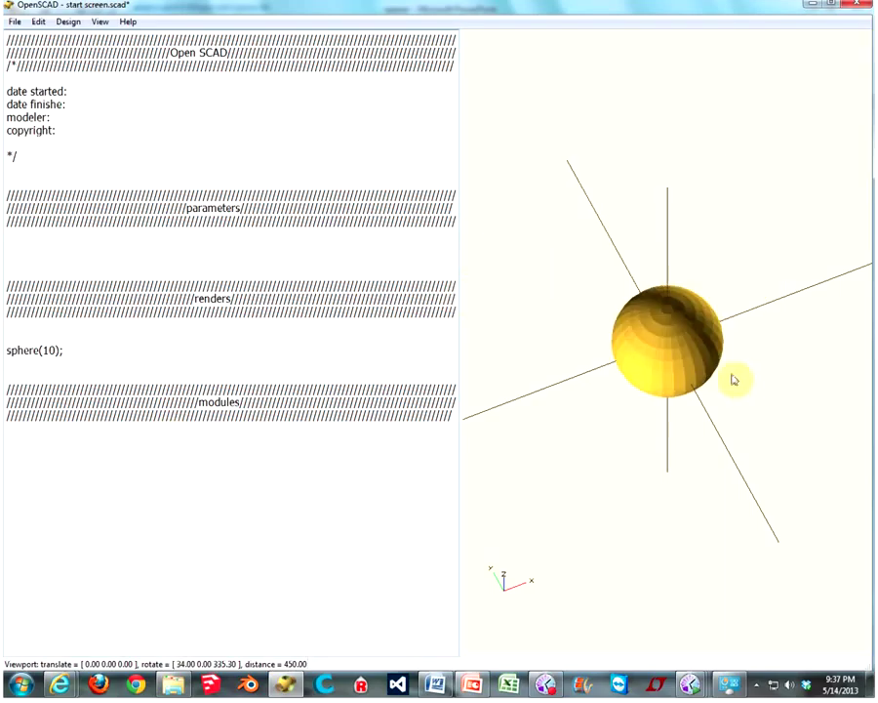
pyautogui.moveTo(733, 379); pyautogui.dragTo(559, 364)
pyautogui.scroll(10, 680, 388)
pyautogui.scroll(-9, 711, 354)
pyautogui.scroll(-2, 727, 358)
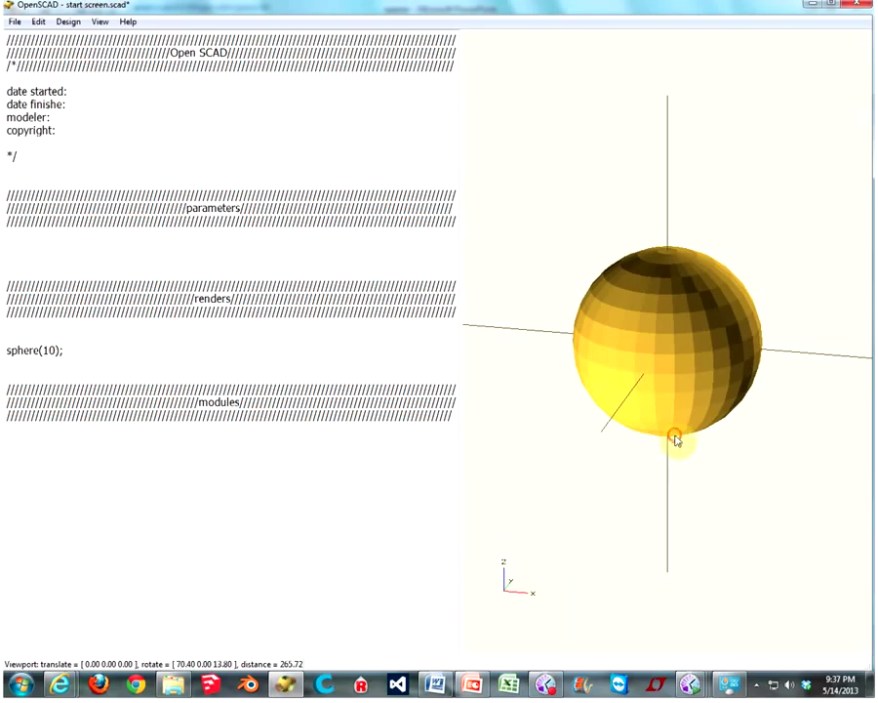
pyautogui.moveTo(671, 435); pyautogui.dragTo(628, 580)
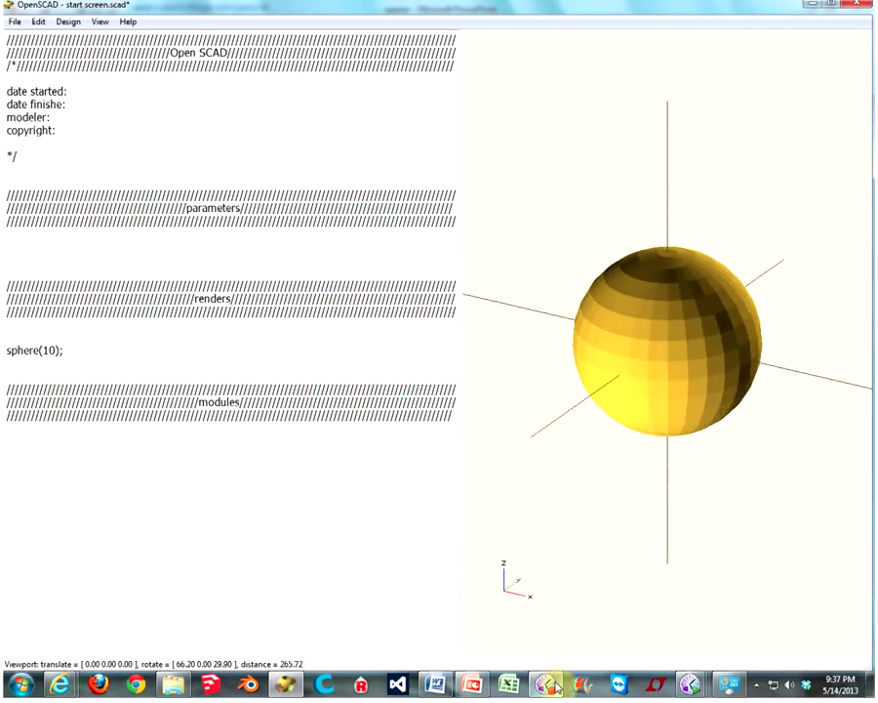